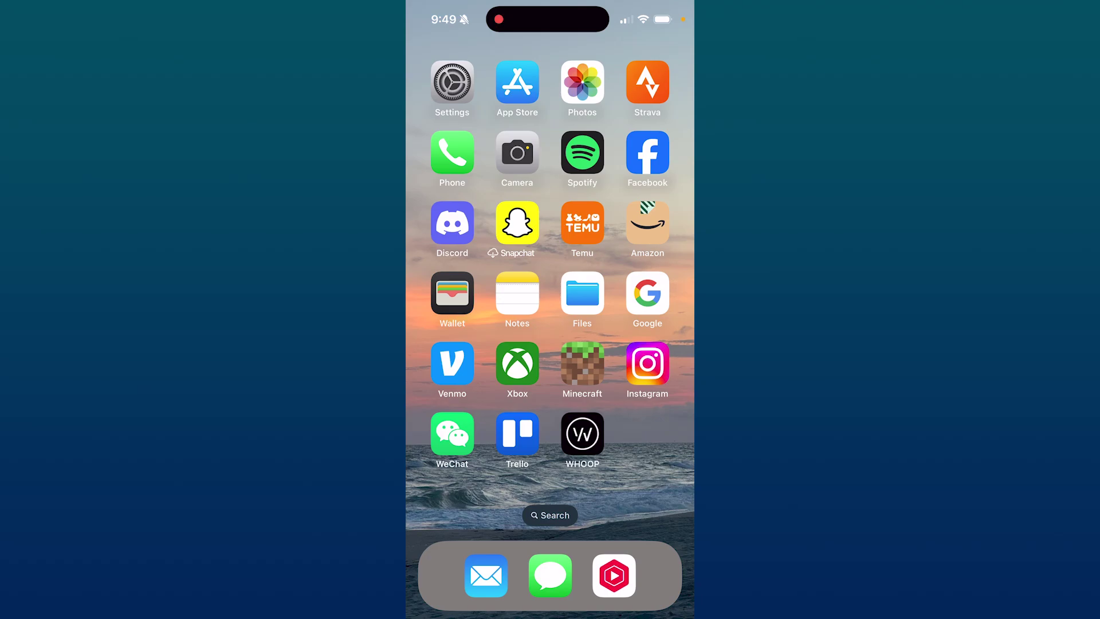
- Launch Safari from the second Home Screen page
left_click_drag(636, 344, 464, 344)
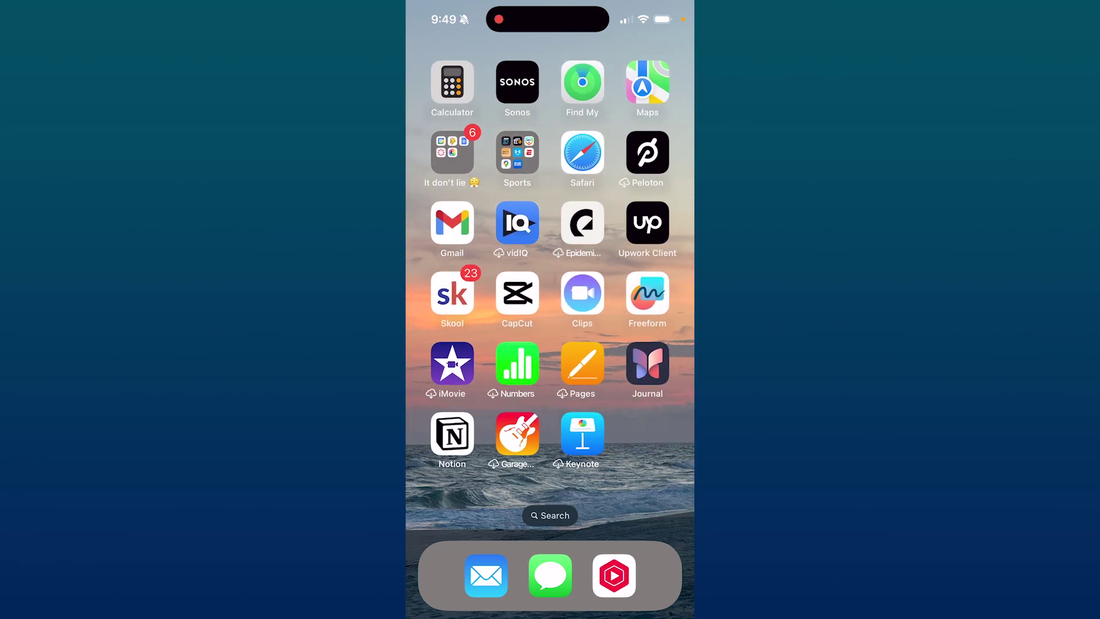
left_click(582, 153)
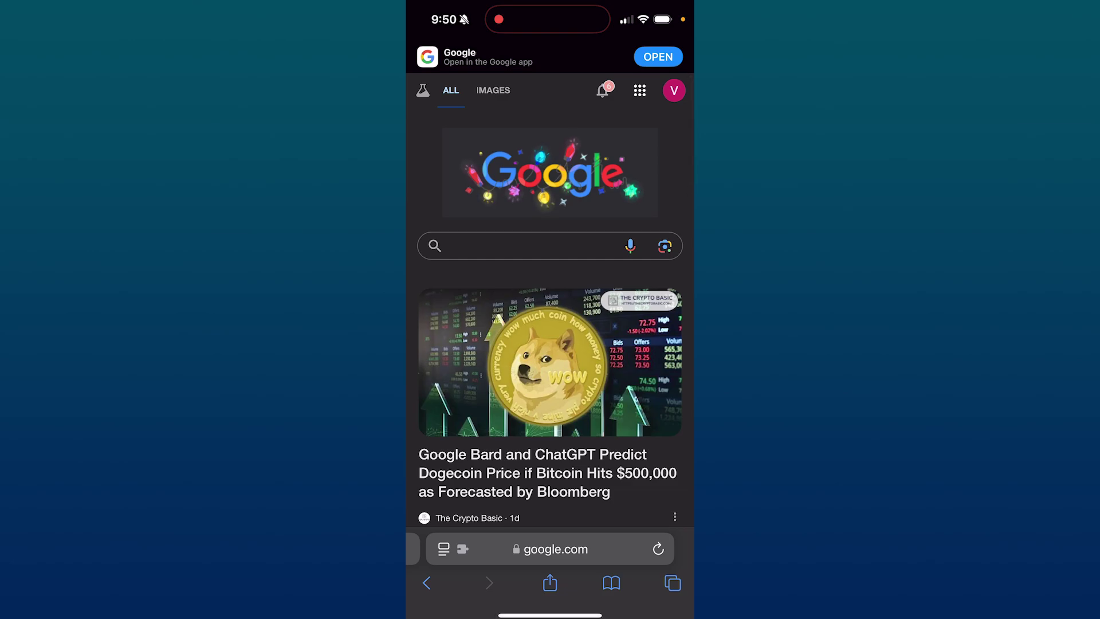
- Search Google for 'adobe subscription cancel' using the suggested query
left_click(550, 549)
type("a")
left_click(663, 196)
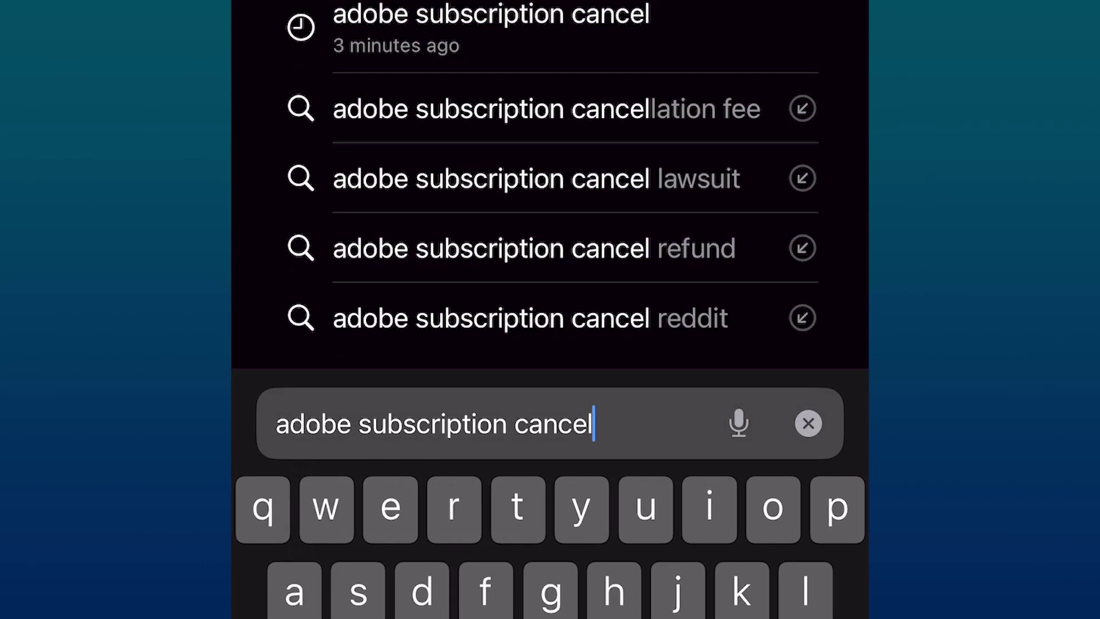
key("Return")
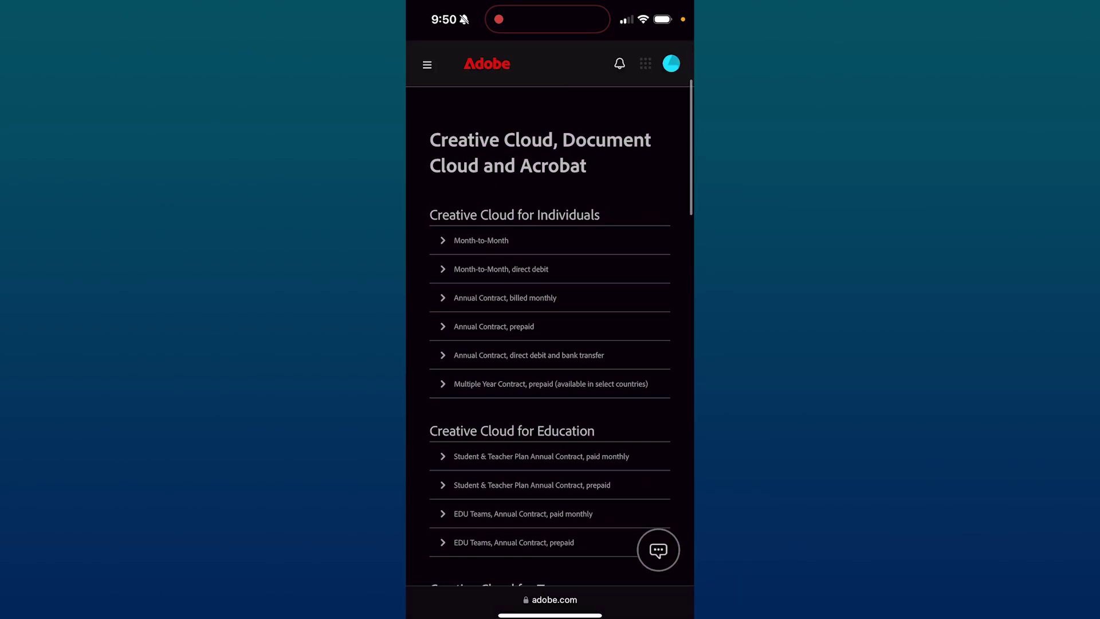
scroll(551, 336, "down", 5)
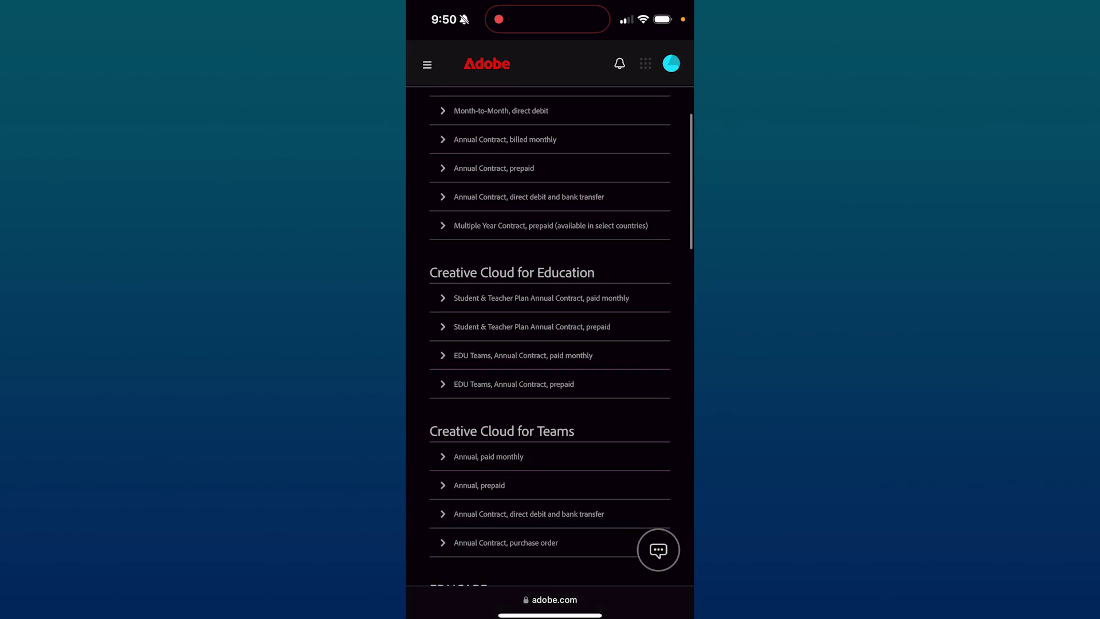
scroll(550, 335, "up", 10)
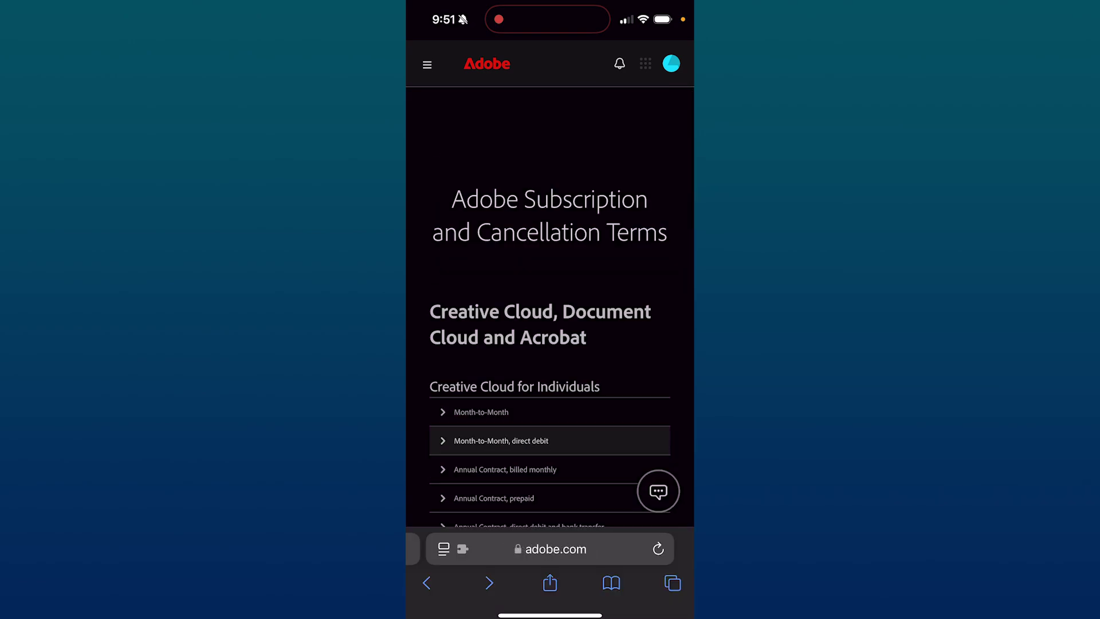
scroll(550, 335, "down", 4)
scroll(550, 335, "down", 3)
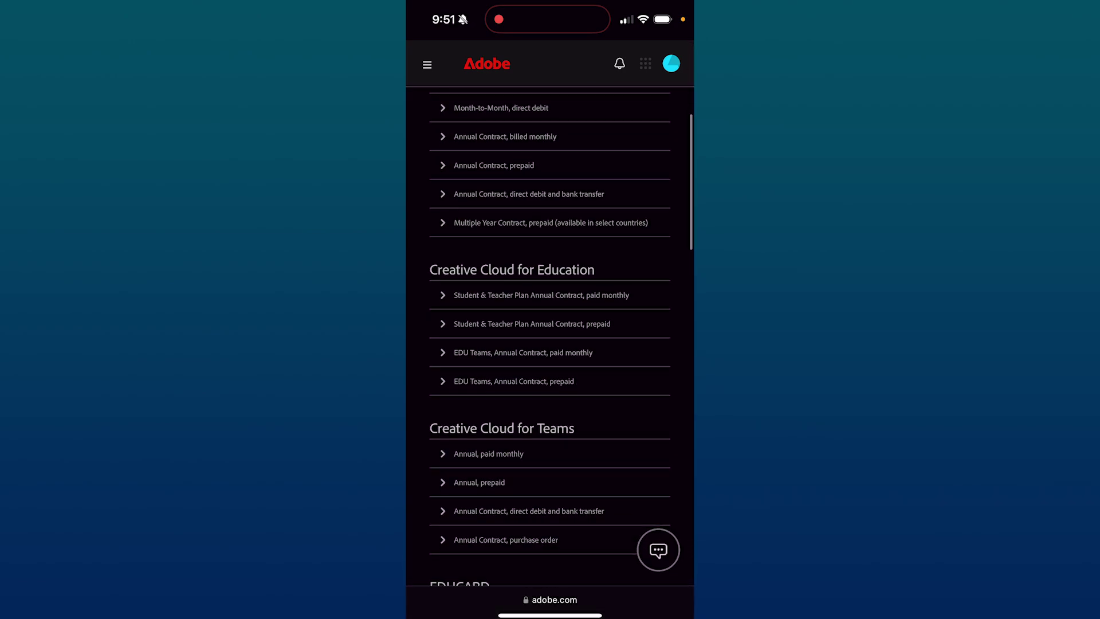
scroll(550, 335, "up", 5)
scroll(550, 336, "down", 1)
- Expand the Student & Teacher Annual prepaid terms, then follow the Adobe Account link
left_click(532, 399)
scroll(550, 335, "down", 2)
scroll(550, 335, "down", 5)
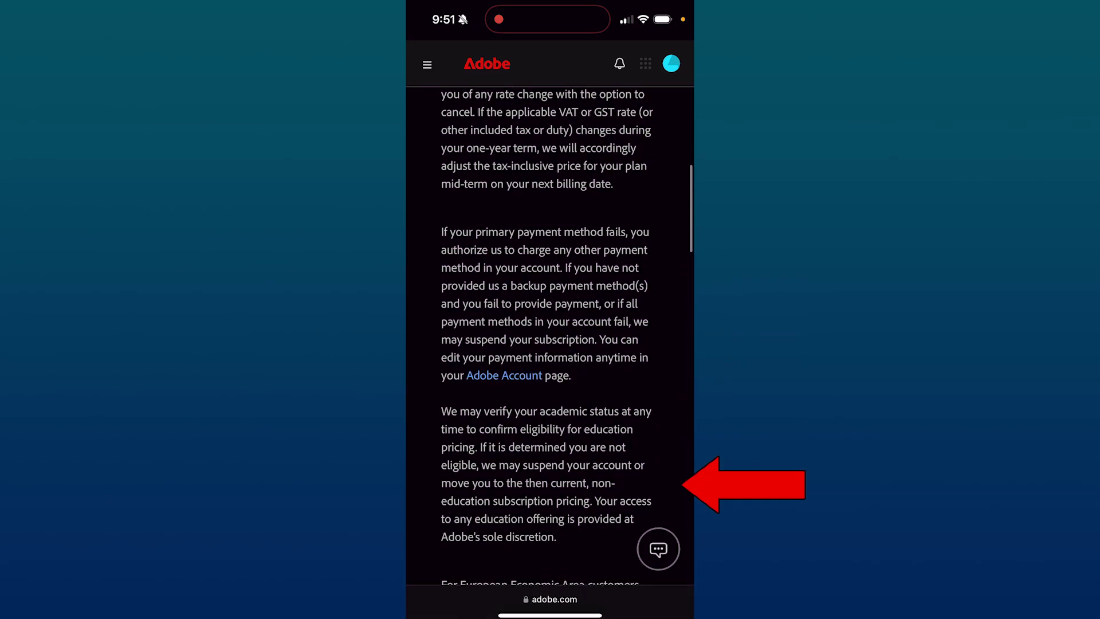
scroll(551, 335, "up", 3)
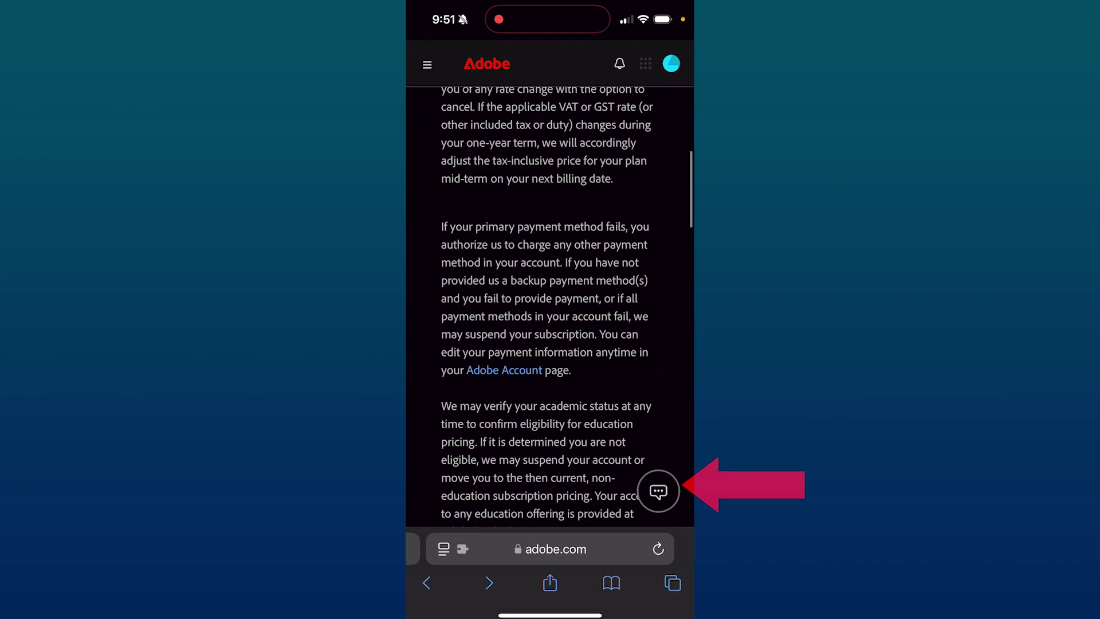
scroll(551, 335, "up", 10)
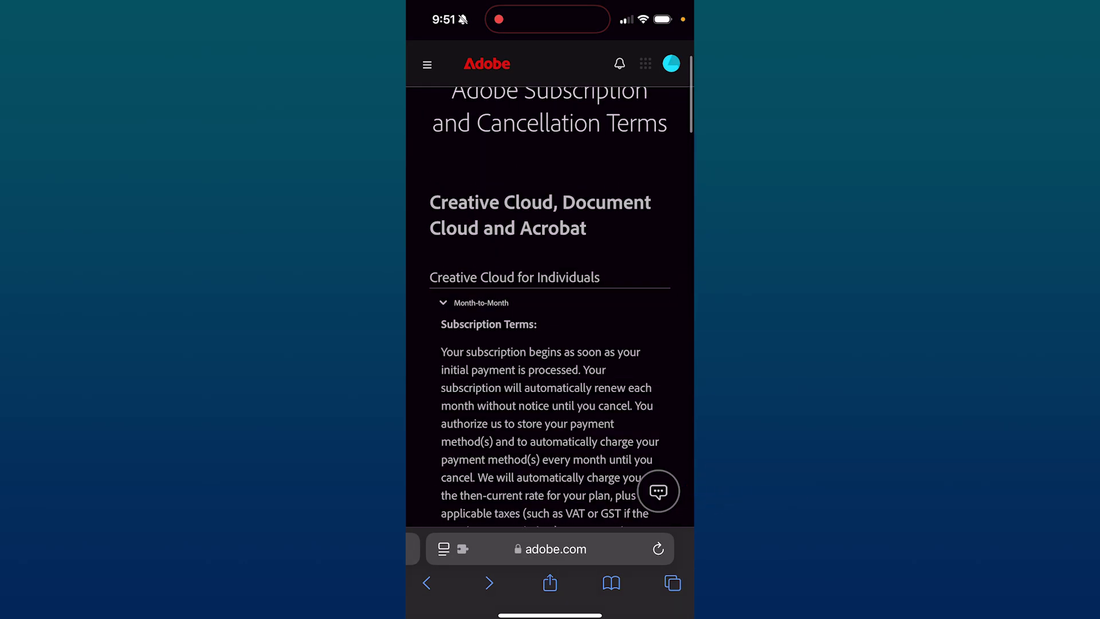
scroll(550, 336, "down", 10)
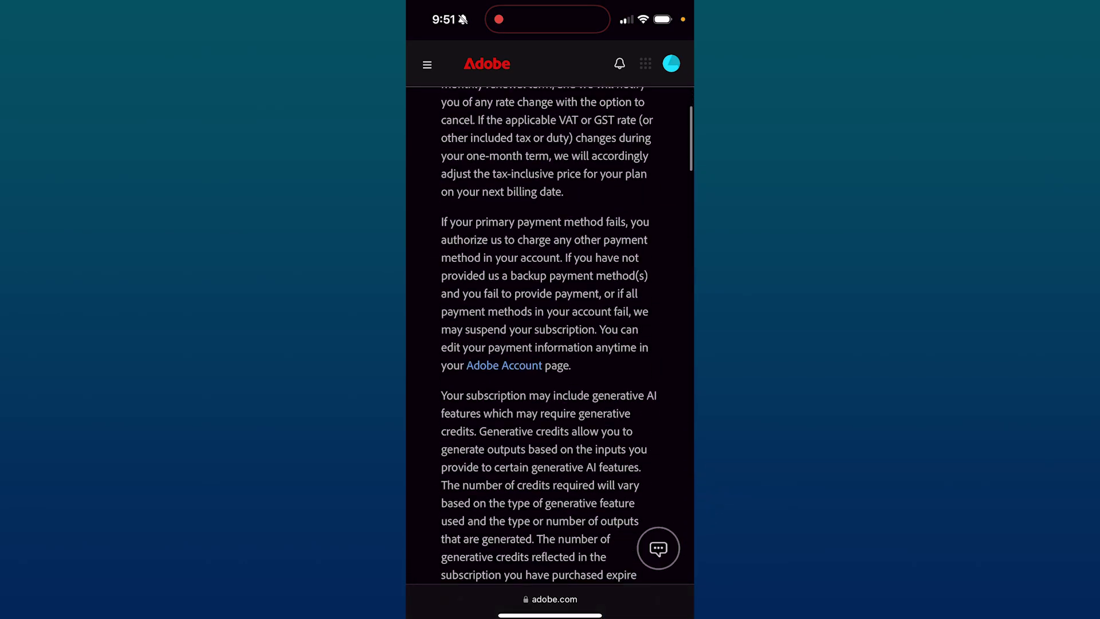
scroll(550, 335, "up", 3)
scroll(550, 335, "down", 3)
left_click(504, 271)
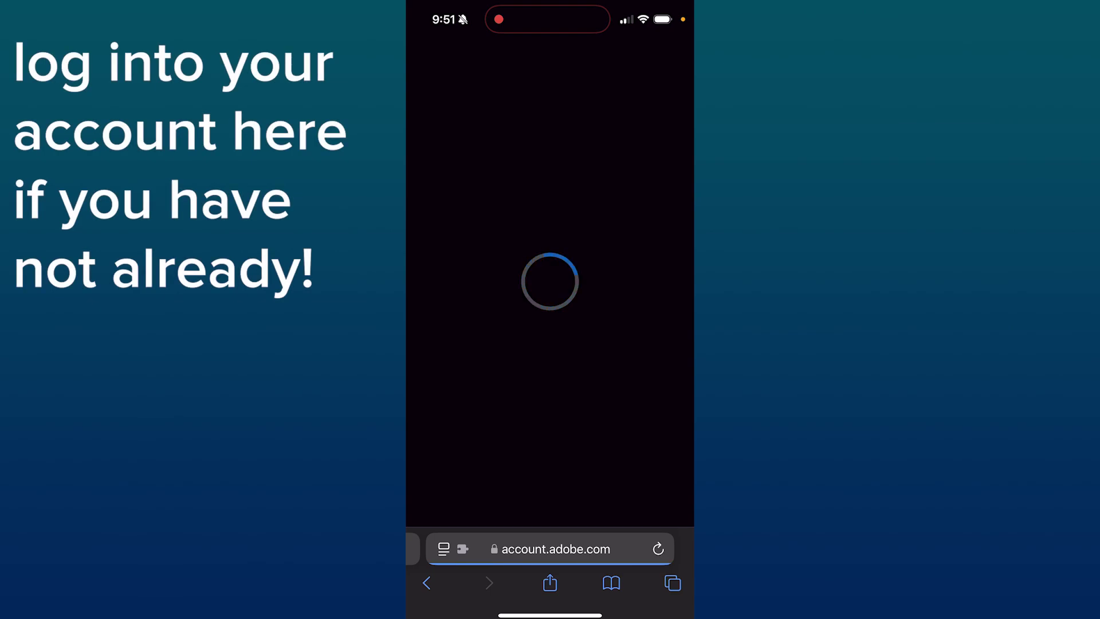
scroll(550, 335, "down", 3)
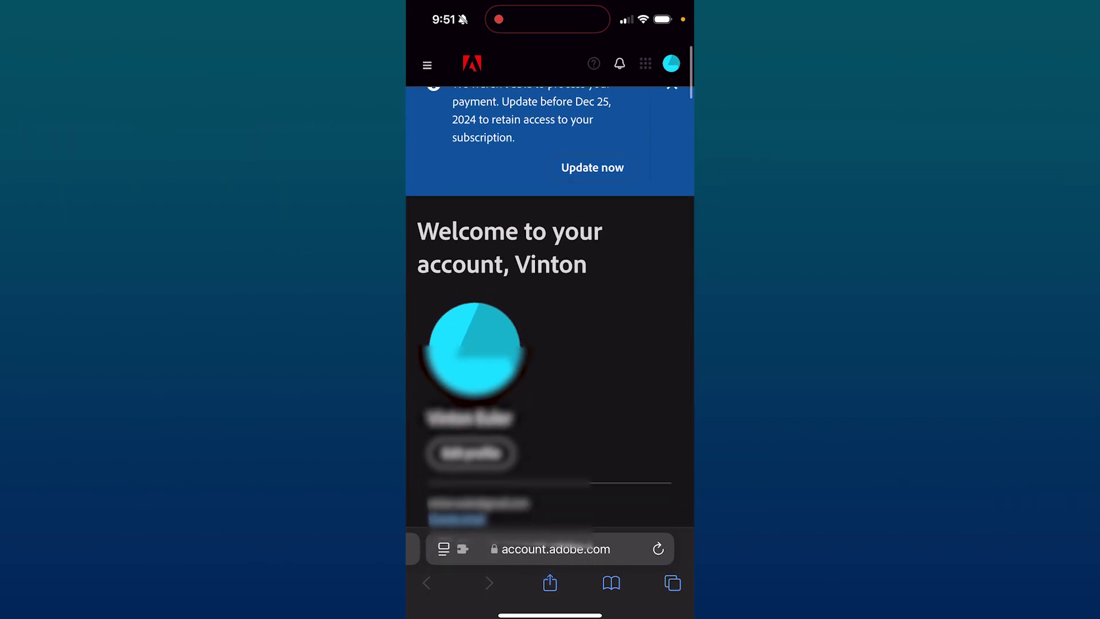
scroll(550, 336, "up", 2)
- Dismiss the failed payment notice on the Adobe Account page
left_click(670, 120)
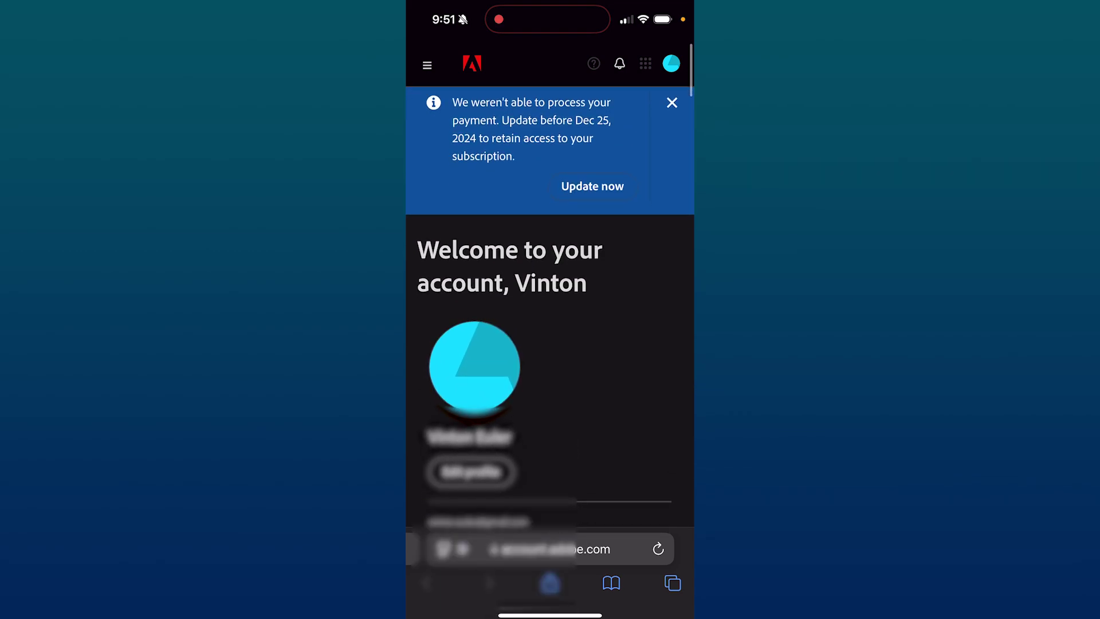
scroll(550, 307, "down", 5)
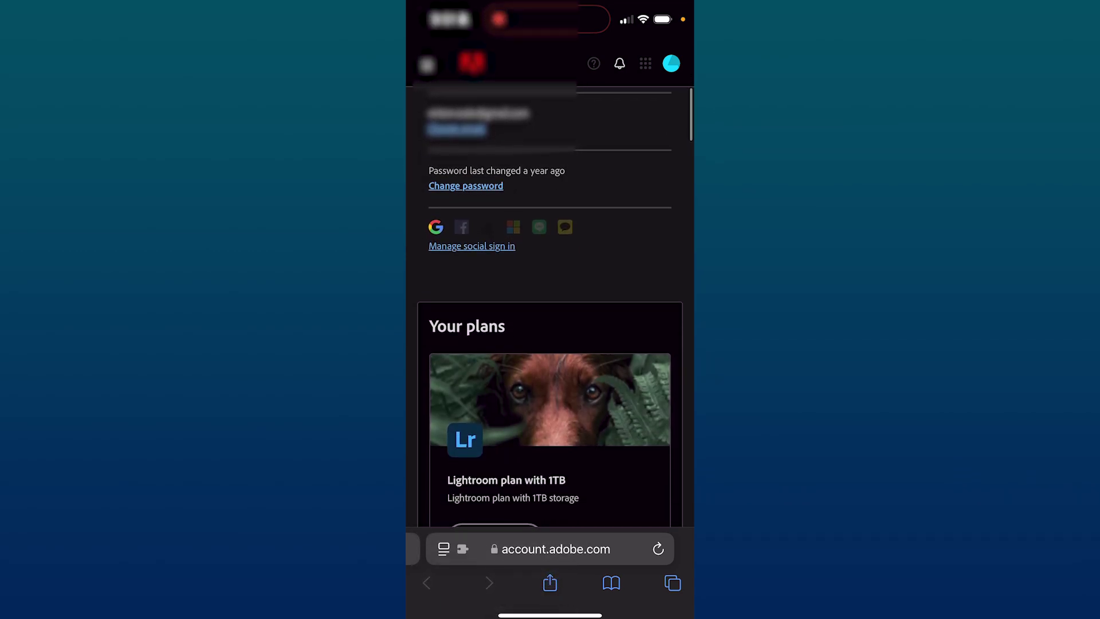
scroll(550, 307, "down", 5)
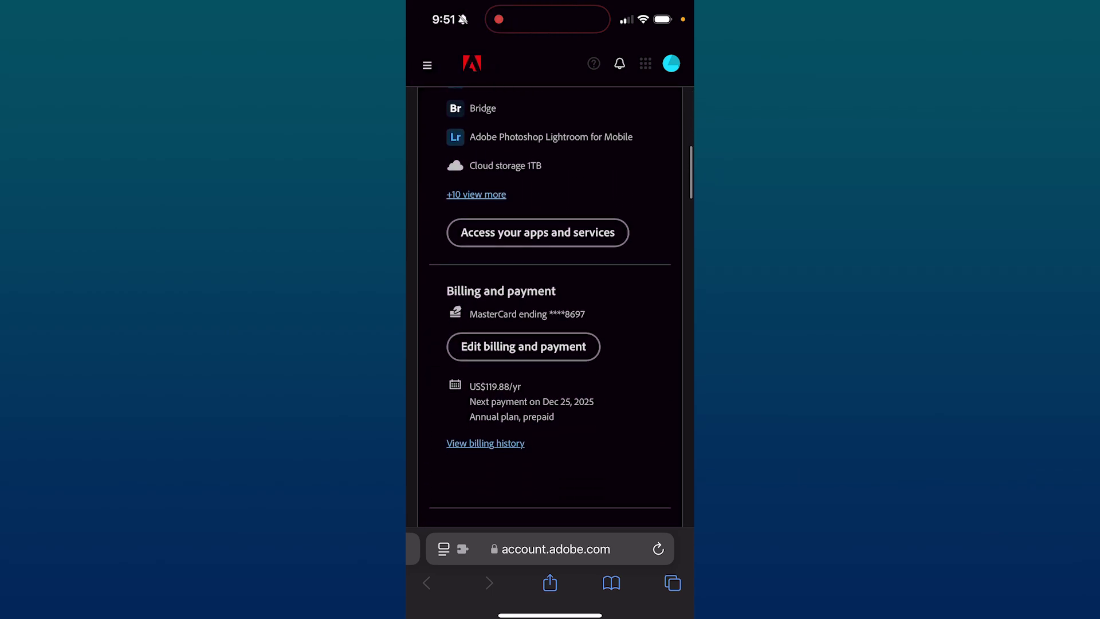
scroll(551, 306, "down", 1)
scroll(550, 306, "down", 2)
scroll(551, 307, "down", 2)
scroll(551, 306, "down", 2)
scroll(550, 306, "down", 3)
scroll(550, 306, "down", 2)
scroll(550, 306, "down", 2)
scroll(551, 307, "down", 1)
scroll(550, 306, "up", 2)
scroll(550, 306, "up", 2)
scroll(550, 306, "up", 3)
scroll(550, 307, "up", 2)
scroll(550, 306, "up", 2)
scroll(550, 306, "up", 1)
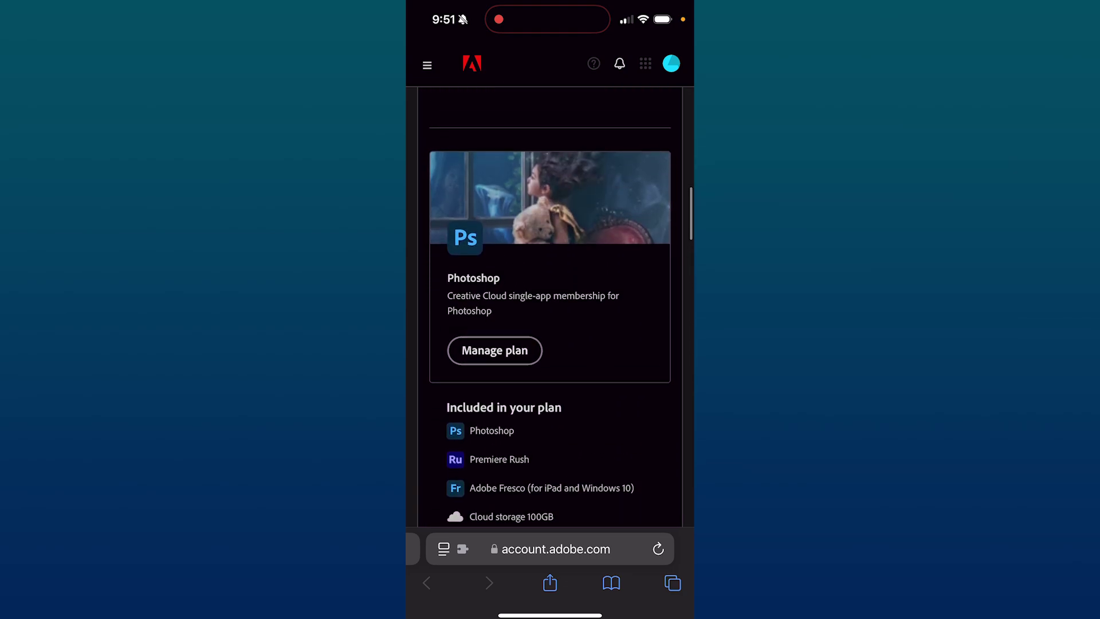
scroll(550, 307, "up", 1)
scroll(550, 306, "up", 3)
scroll(550, 306, "up", 1)
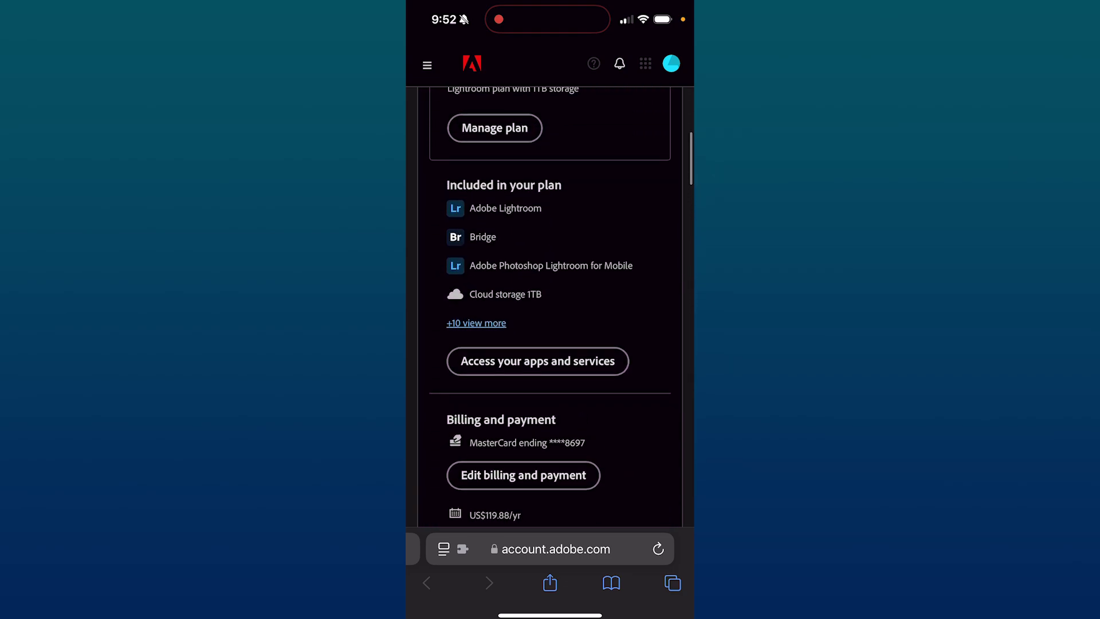
scroll(550, 306, "up", 1)
scroll(551, 306, "up", 2)
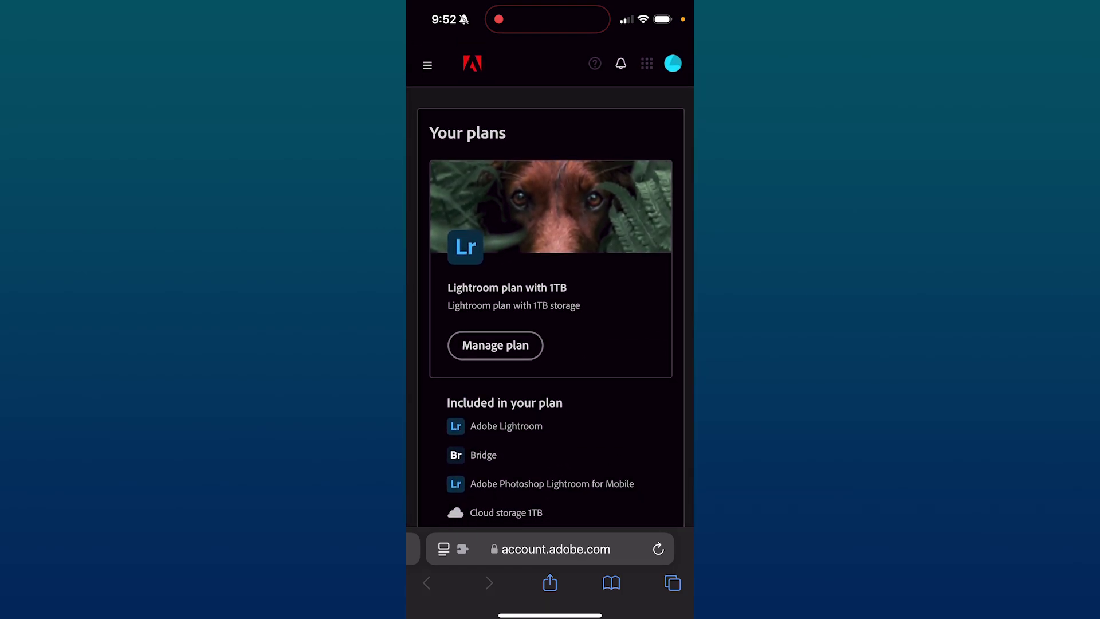
scroll(551, 306, "down", 2)
scroll(550, 306, "up", 1)
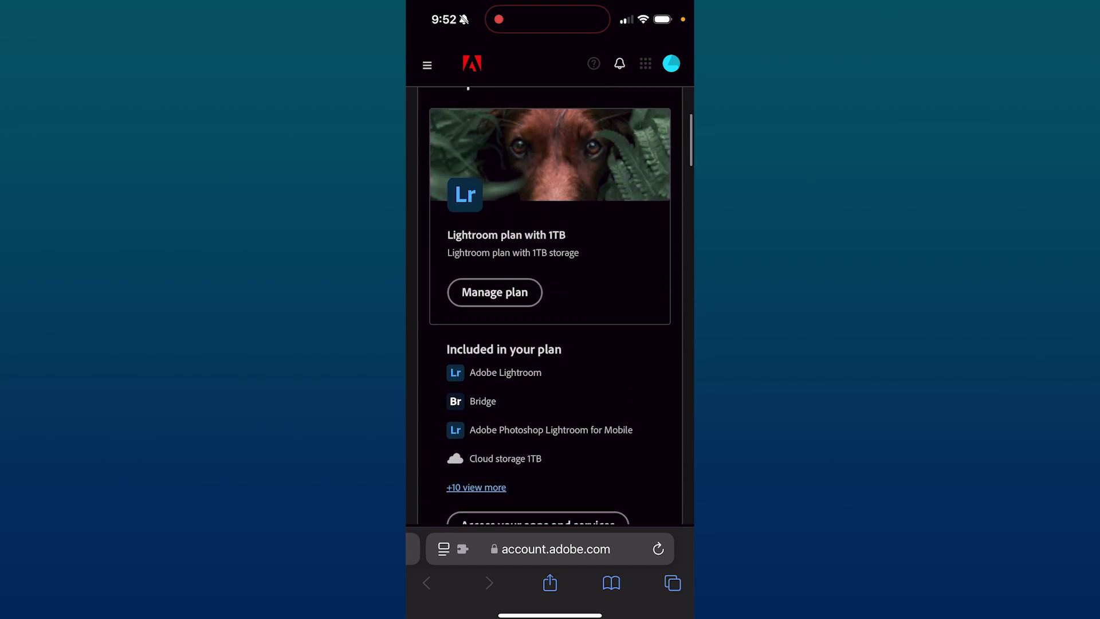
- Open the management options for the Lightroom 1TB plan
left_click(491, 338)
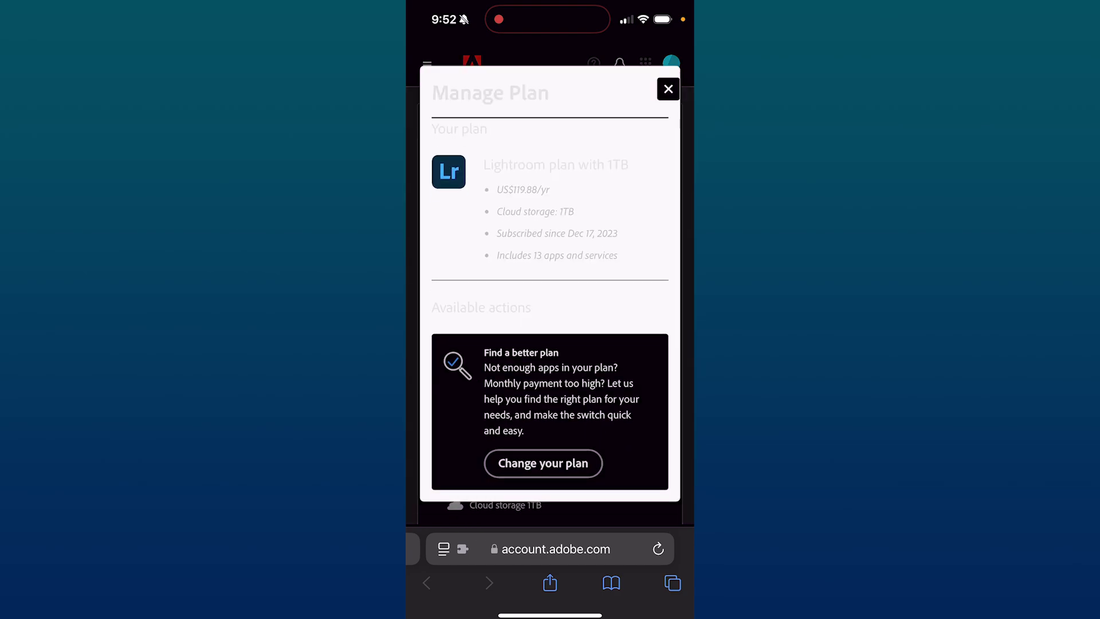
scroll(550, 310, "down", 3)
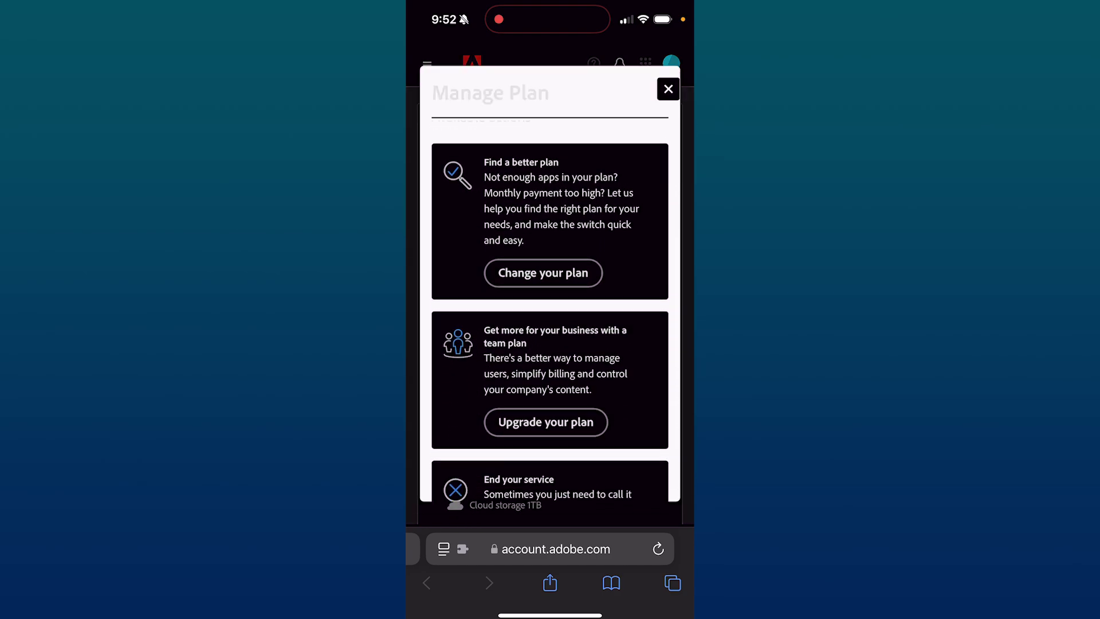
scroll(551, 310, "down", 1)
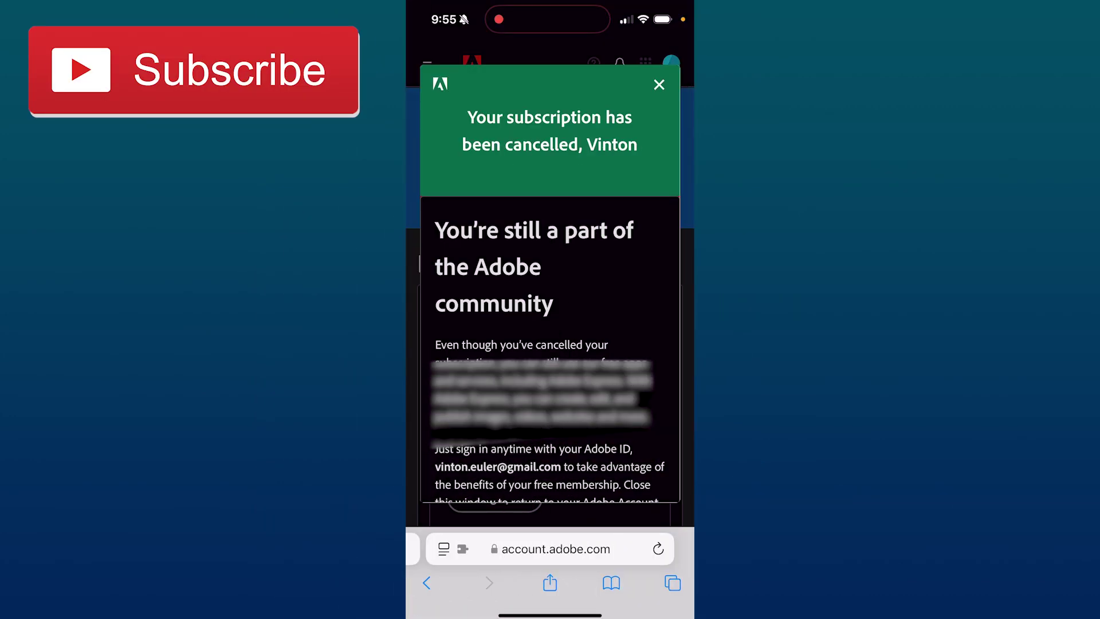
scroll(551, 344, "down", 2)
scroll(551, 344, "down", 2)
scroll(550, 344, "down", 3)
scroll(550, 344, "down", 2)
scroll(551, 344, "down", 2)
scroll(550, 345, "down", 2)
scroll(551, 344, "down", 2)
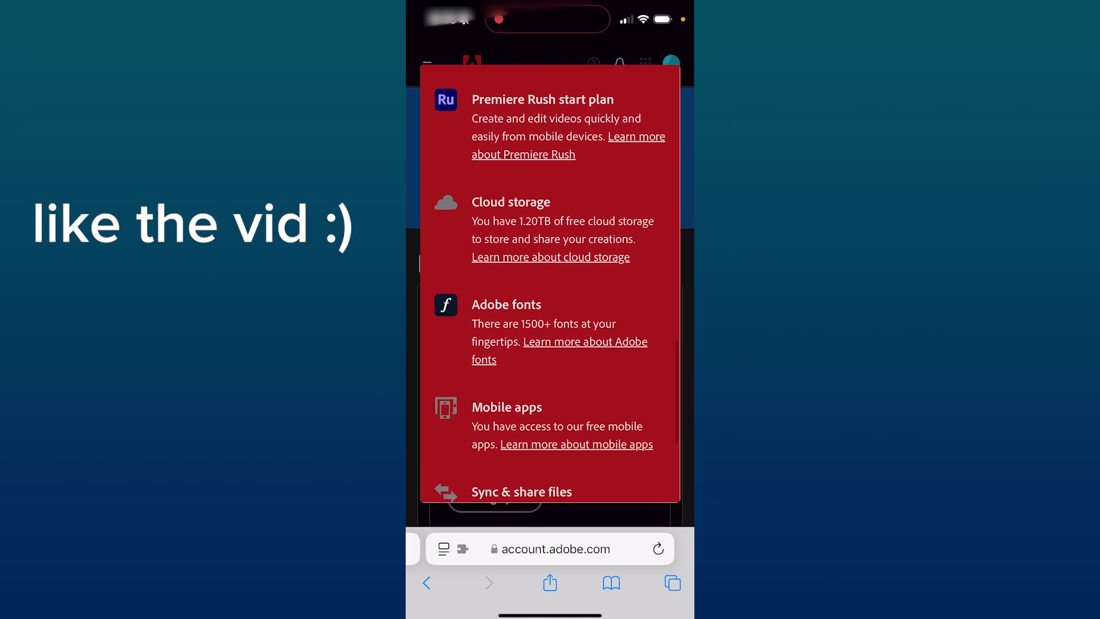